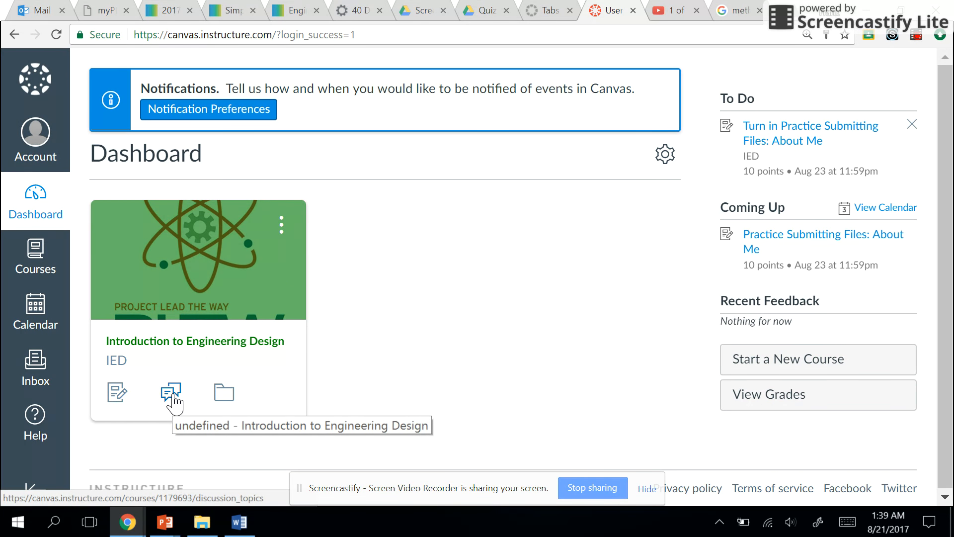
Switch the dashboard to the Recent Activity view and look through the details of the assignment notifications.
left_click(666, 155)
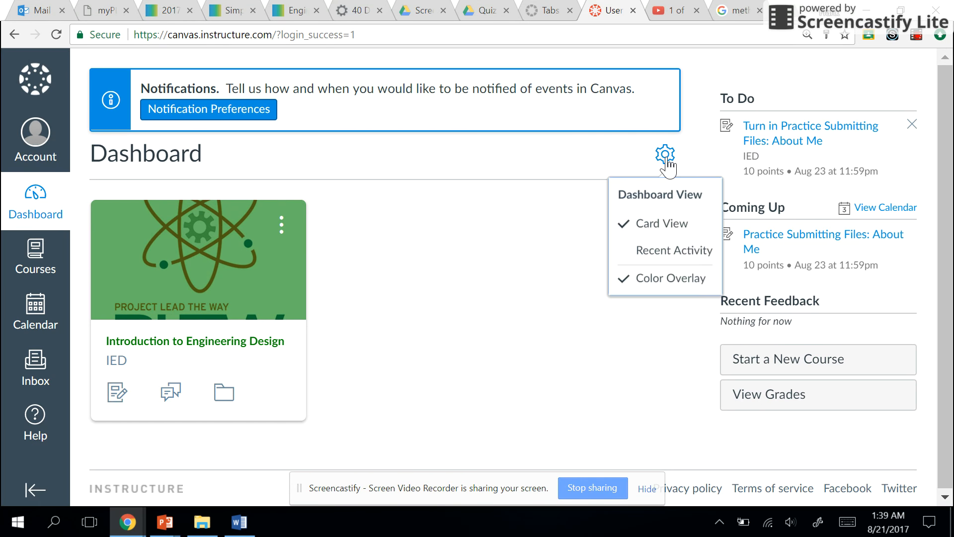
left_click(687, 257)
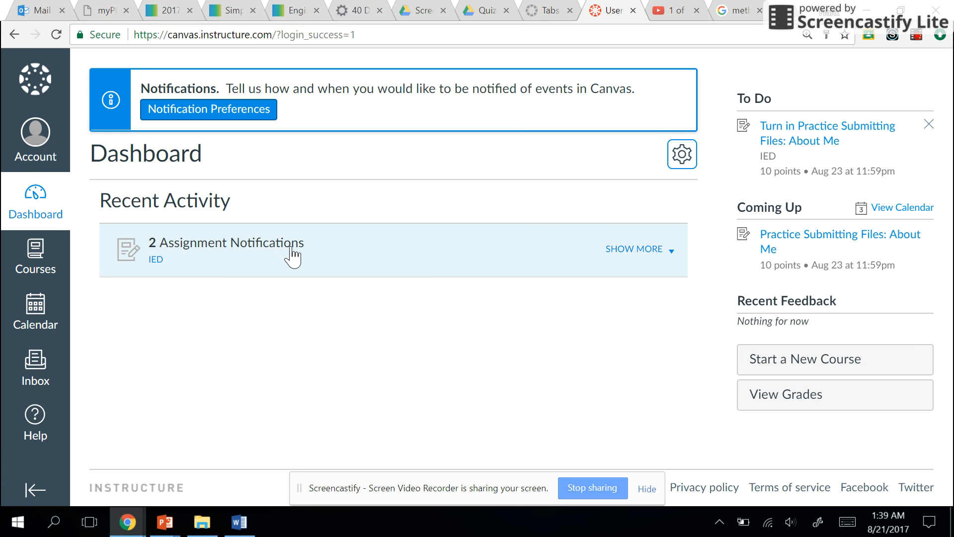
left_click(647, 252)
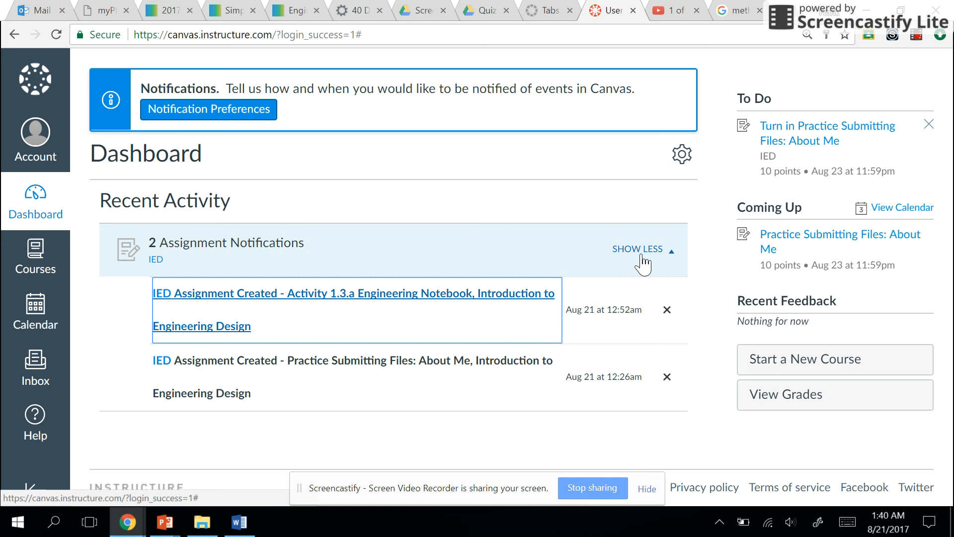
left_click(641, 256)
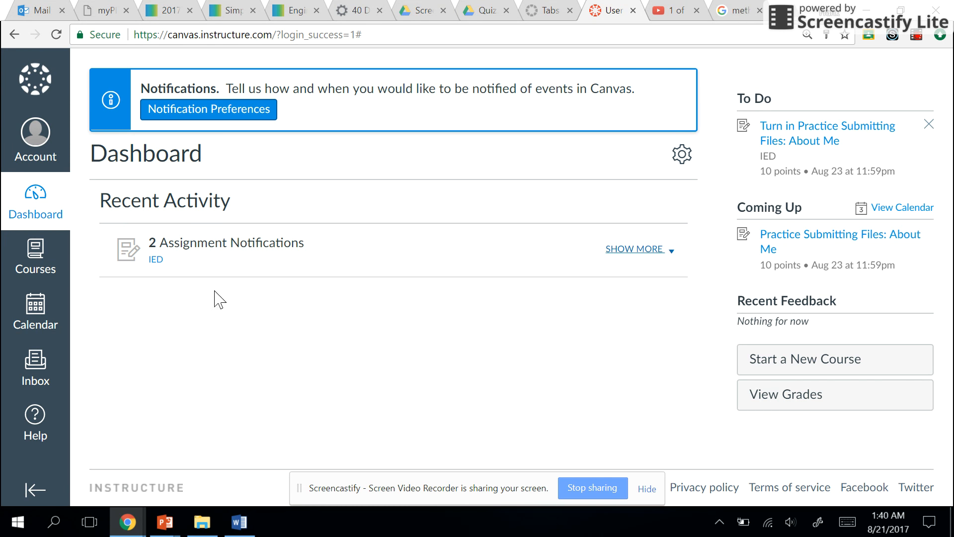
Go to the Introduction to Engineering Design course and open its upcoming assignment "Practice Submitting Files: About Me".
left_click(35, 258)
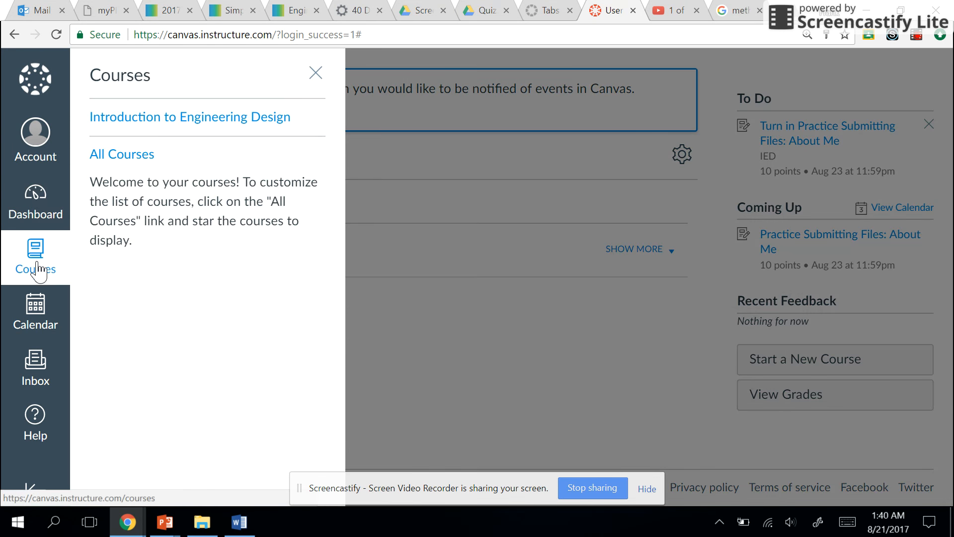
left_click(220, 122)
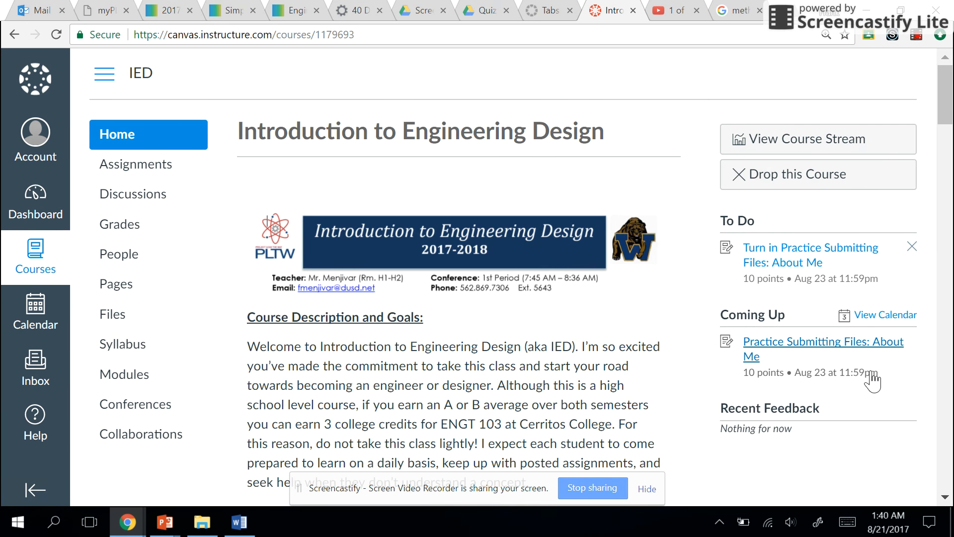
left_click(837, 350)
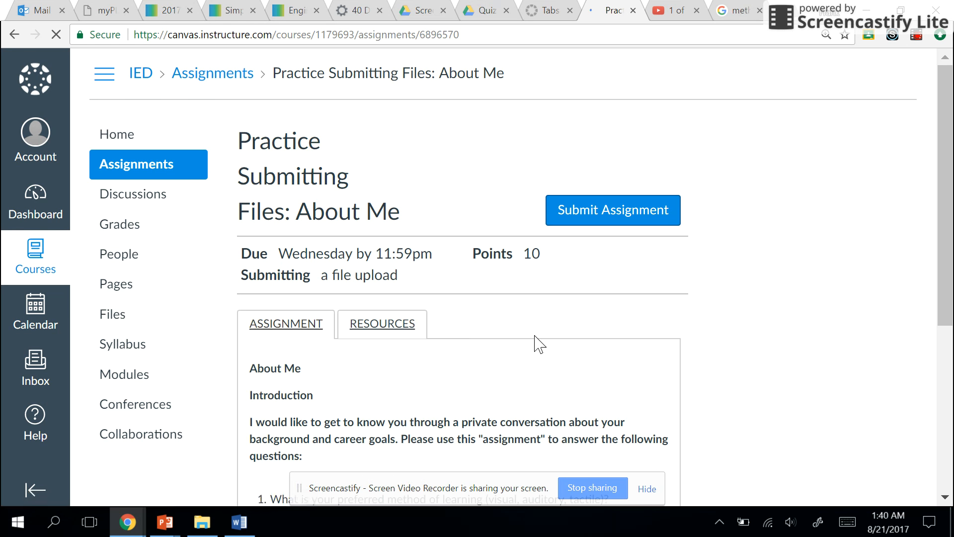
Read the assignment's questions and open the linked "Assignment: About Me" document from its resources.
scroll(491, 344, "down", 1)
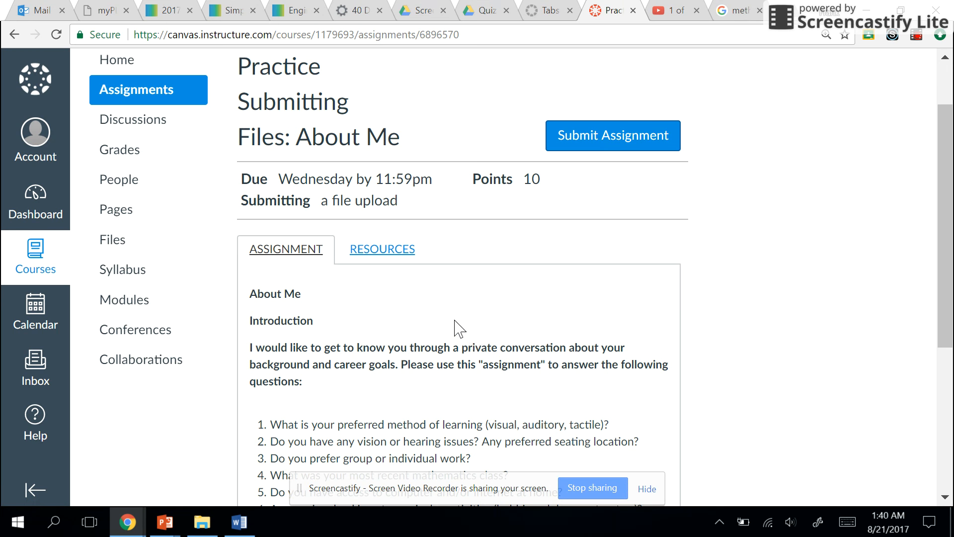
scroll(430, 327, "down", 1)
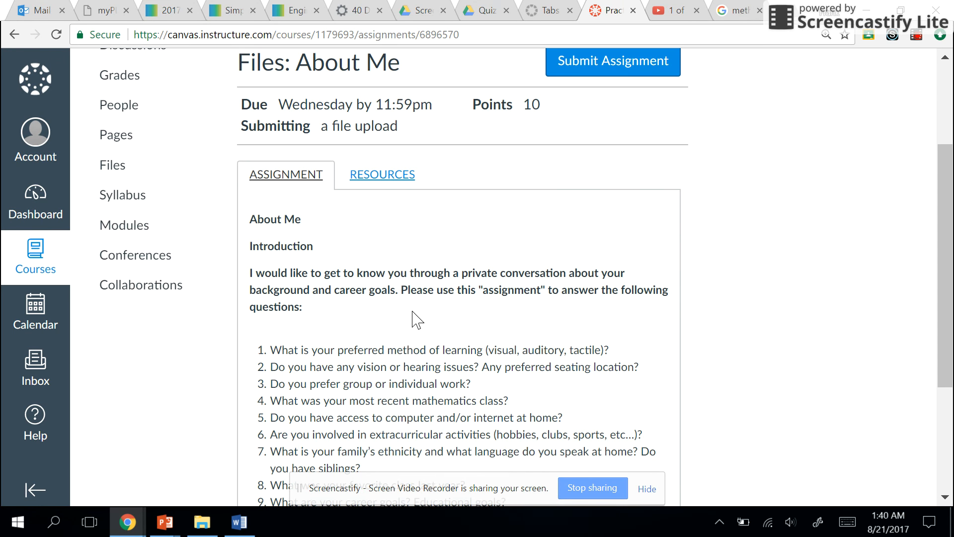
scroll(416, 317, "down", 1)
scroll(409, 310, "down", 1)
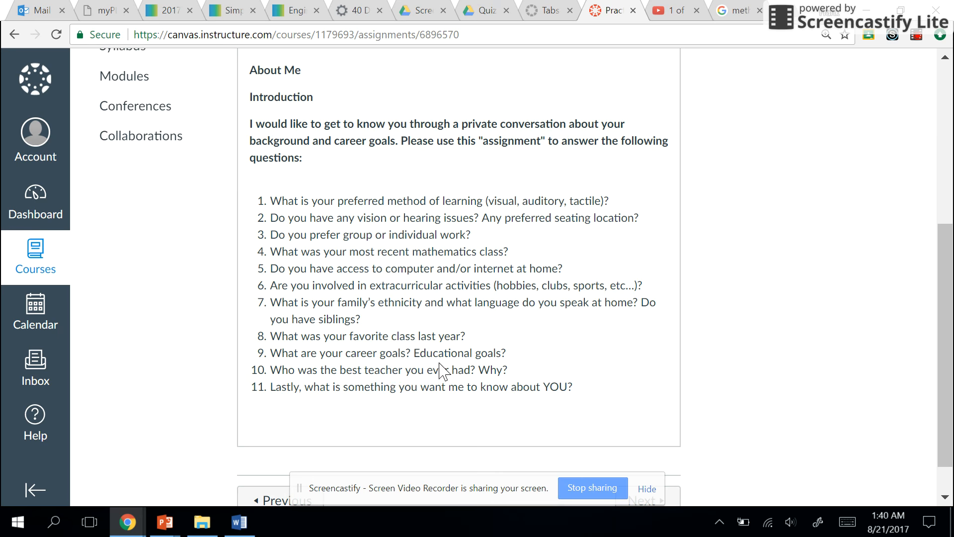
scroll(462, 403, "up", 2)
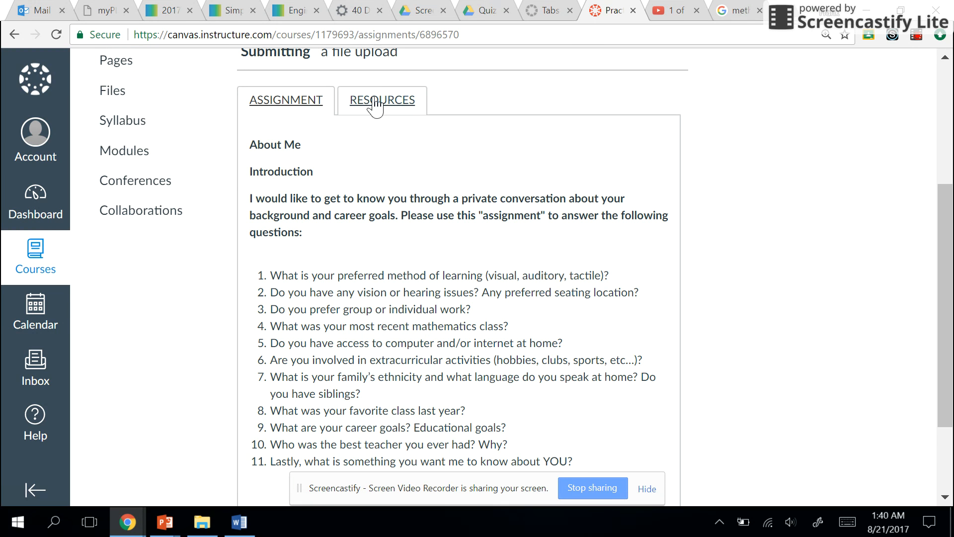
left_click(377, 105)
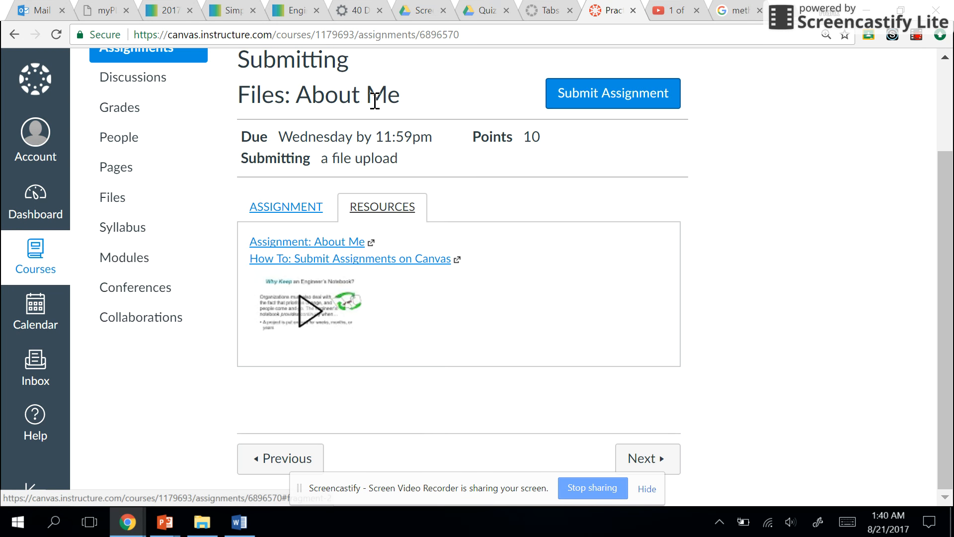
left_click(317, 243)
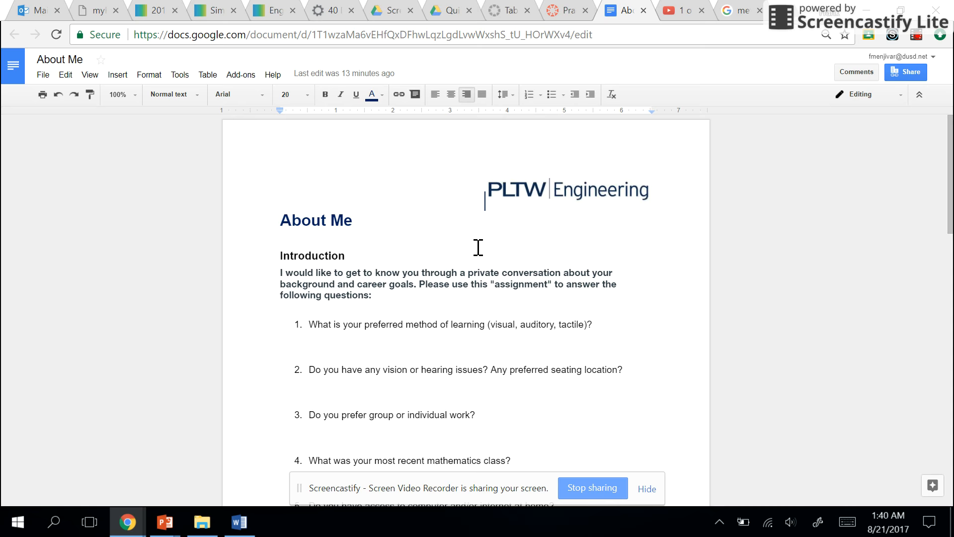
Look over the questions in the About Me document and compare with its link on the Canvas assignment page.
scroll(479, 247, "down", 2)
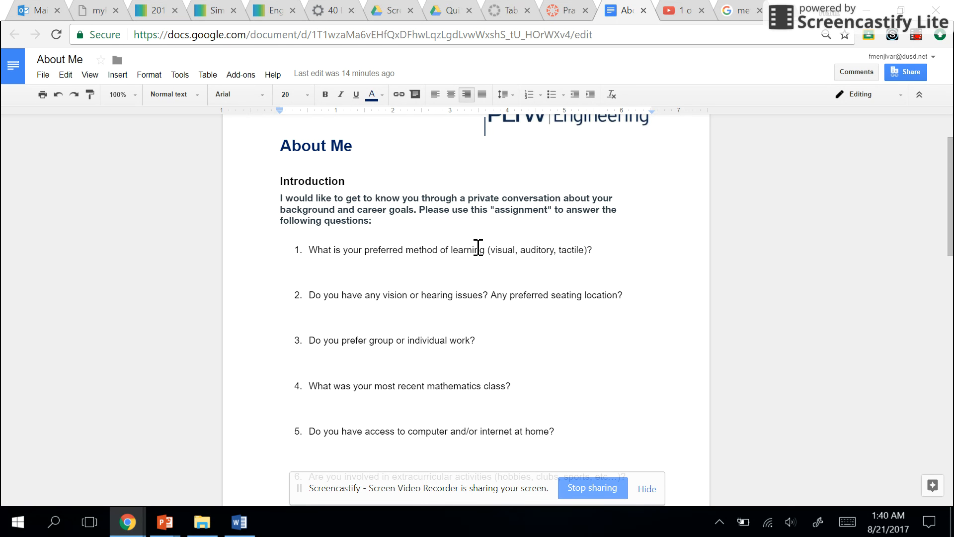
scroll(478, 247, "up", 2)
left_click(566, 10)
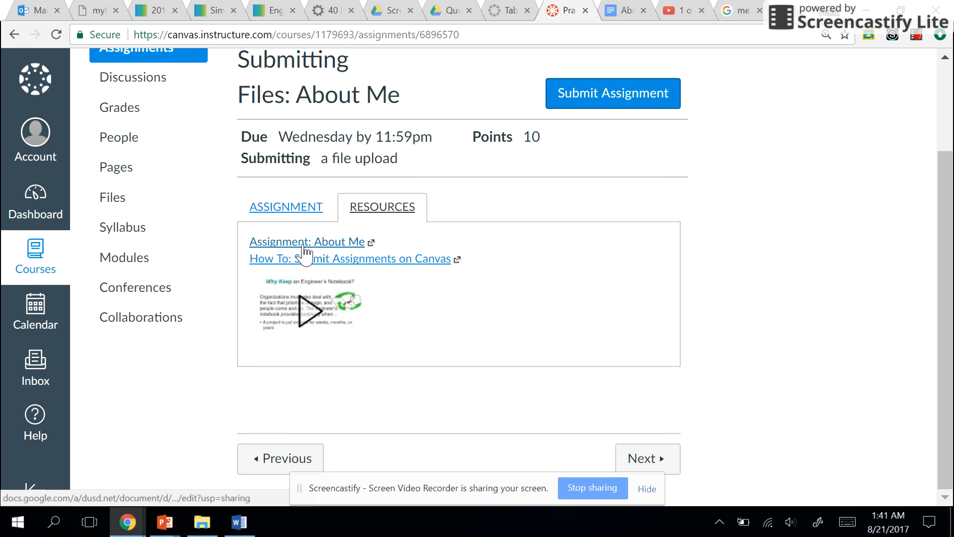
left_click(626, 10)
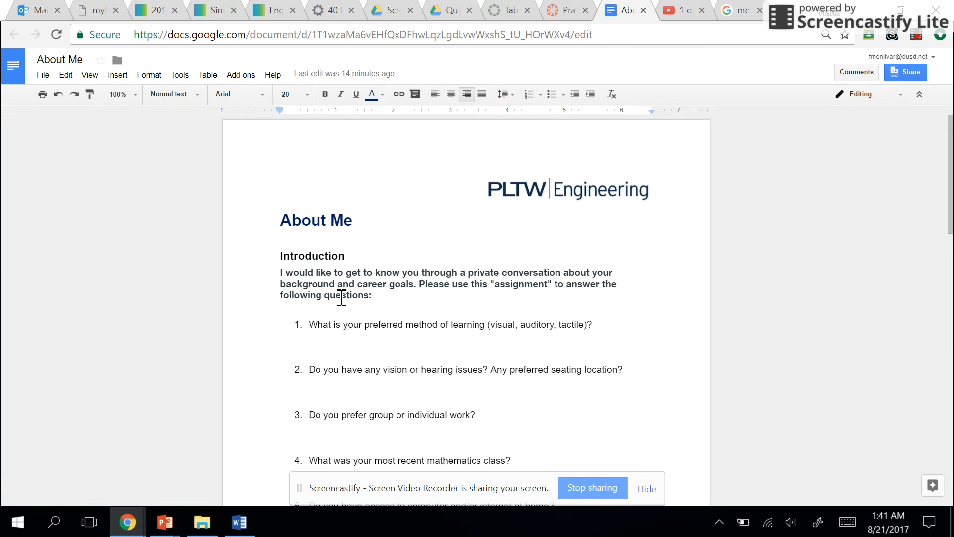
Begin making a copy of the About Me document, starting its name with "About Me_".
left_click(44, 77)
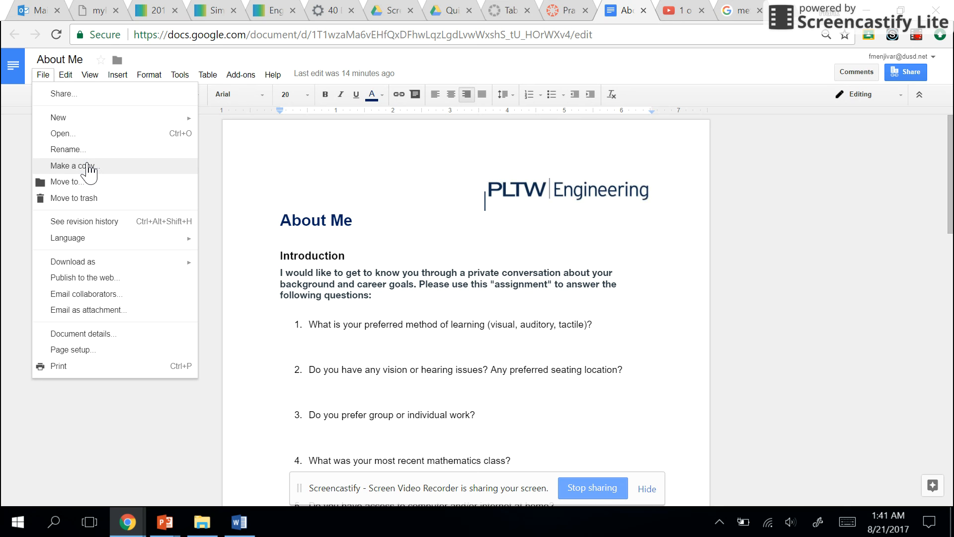
left_click(89, 167)
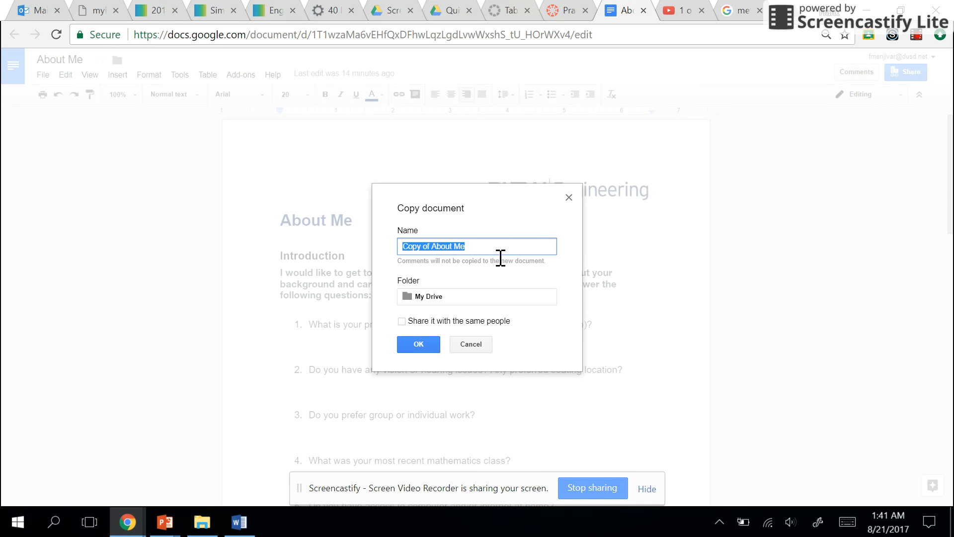
left_click(434, 246)
left_click_drag(433, 246, 331, 251)
key("BackSpace")
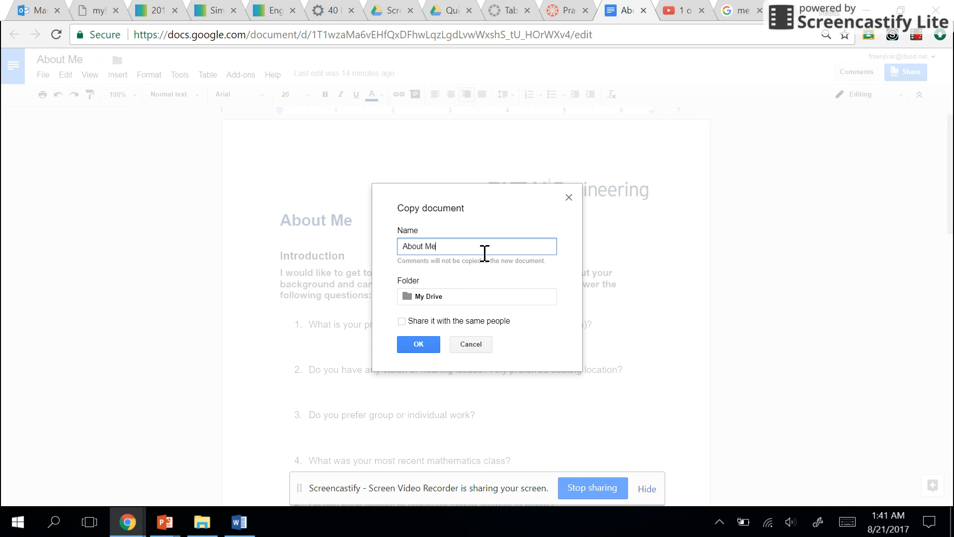
type("_")
type("F")
type("Menjivar")
key("BackSpace")
key("BackSpace")
key("BackSpace")
key("BackSpace")
key("BackSpace")
key("BackSpace")
key("BackSpace")
key("BackSpace")
Complete the copy's name with "FLast" and create the copy in My Drive.
type("FLast")
left_click(418, 348)
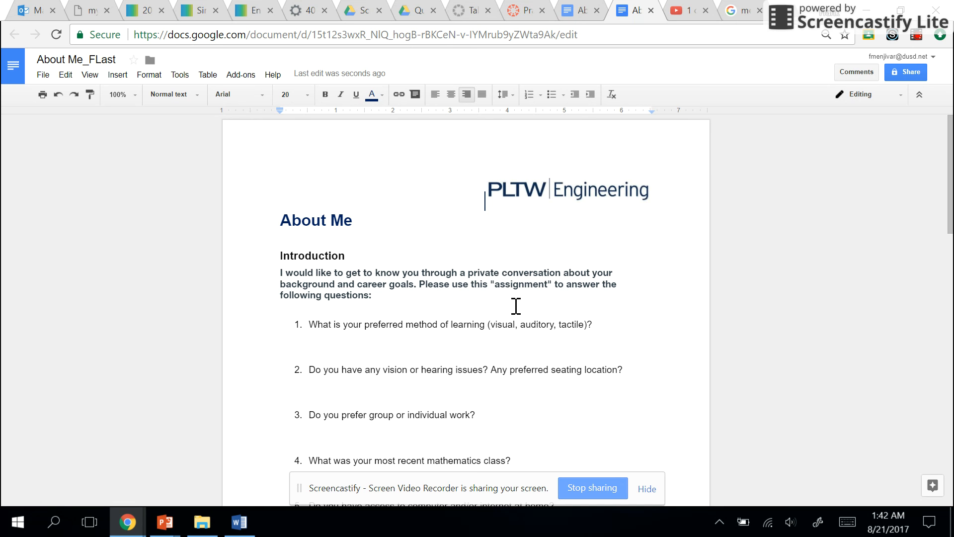
Answer question 1 with "Auditory / Visual" in red text on the blank line below it.
left_click(351, 356)
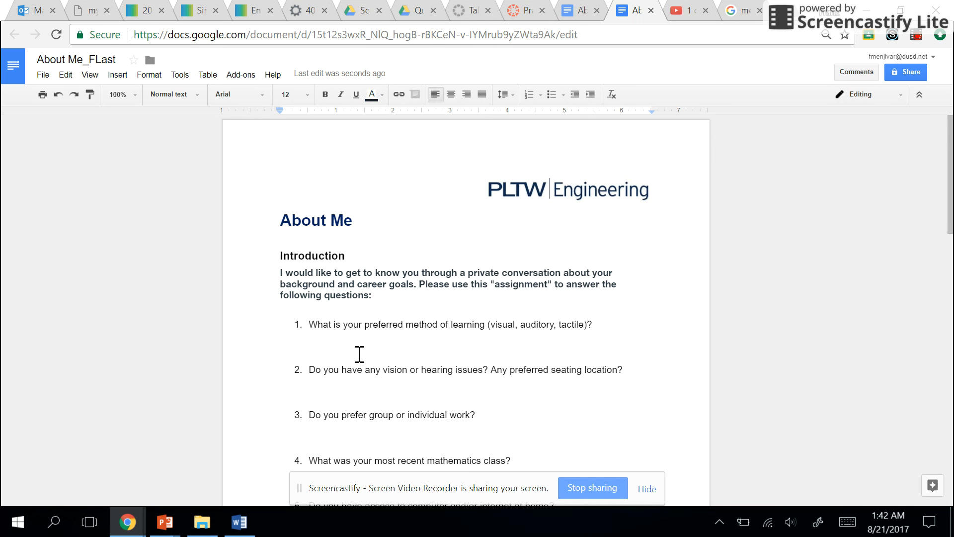
scroll(360, 355, "down", 1)
scroll(353, 330, "up", 1)
left_click(314, 339)
left_click(301, 343)
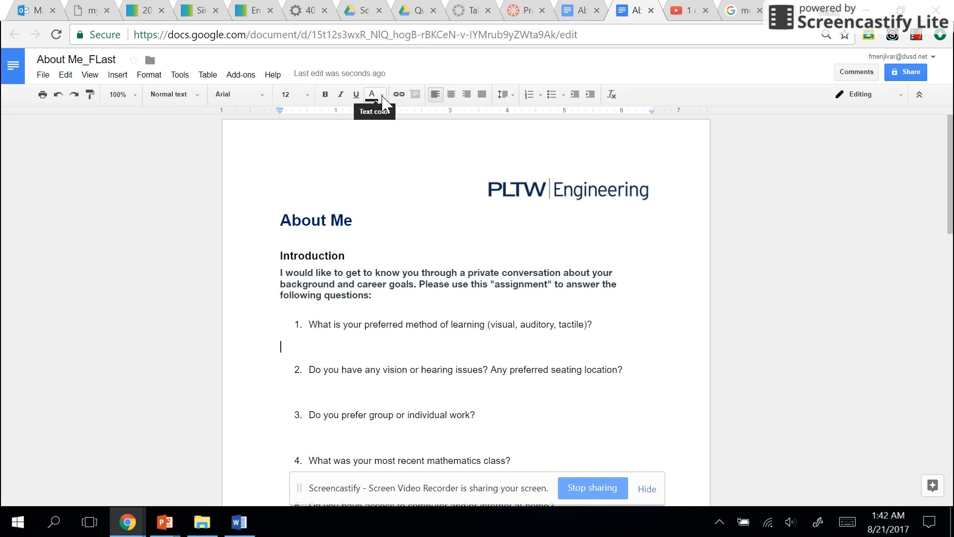
left_click(372, 95)
left_click(388, 154)
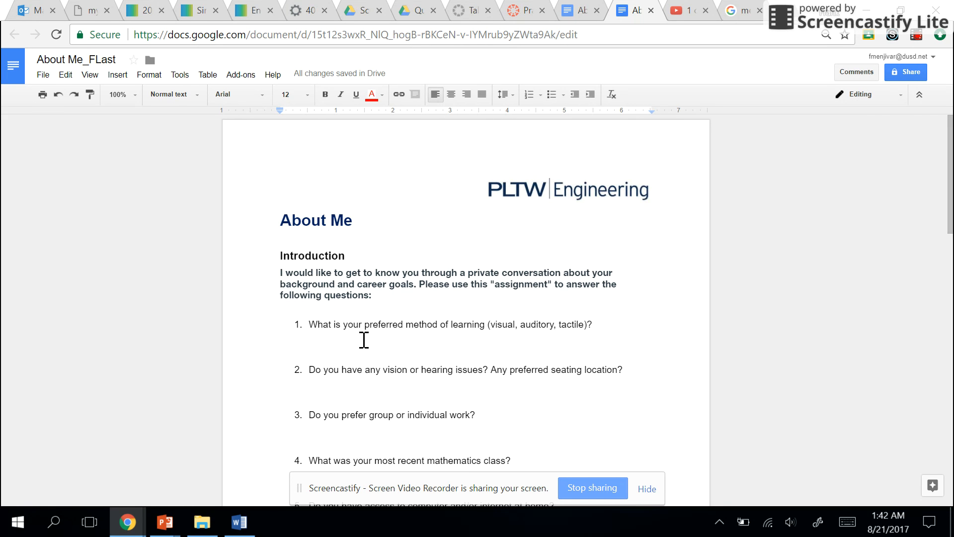
type("Auditory")
type("/ Visual")
Enter "Blah blah blah" as the answer on the blank line below question 2.
scroll(334, 379, "down", 3)
left_click(293, 324)
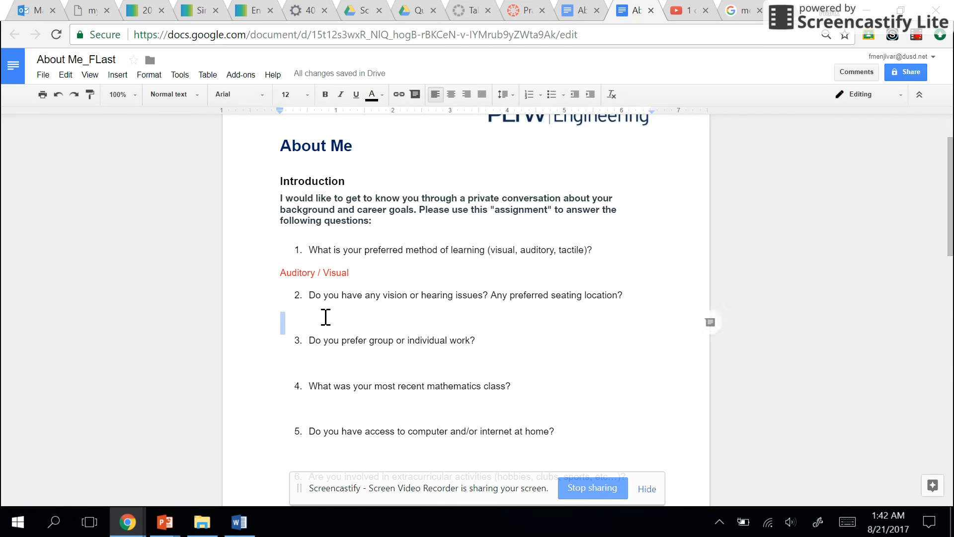
left_click(303, 318)
type("blah blah")
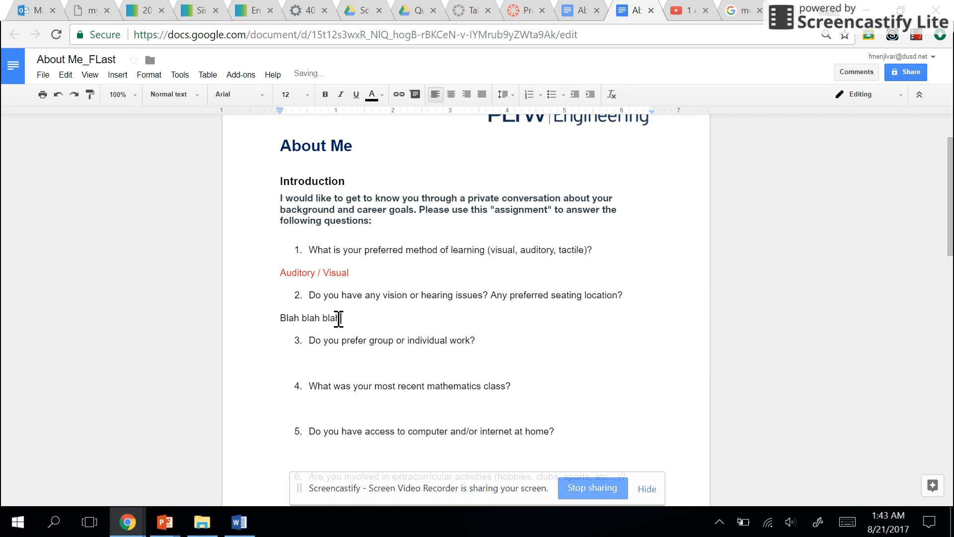
Change the text color of the question 2 answer to red.
left_click_drag(339, 319, 275, 319)
left_click(372, 94)
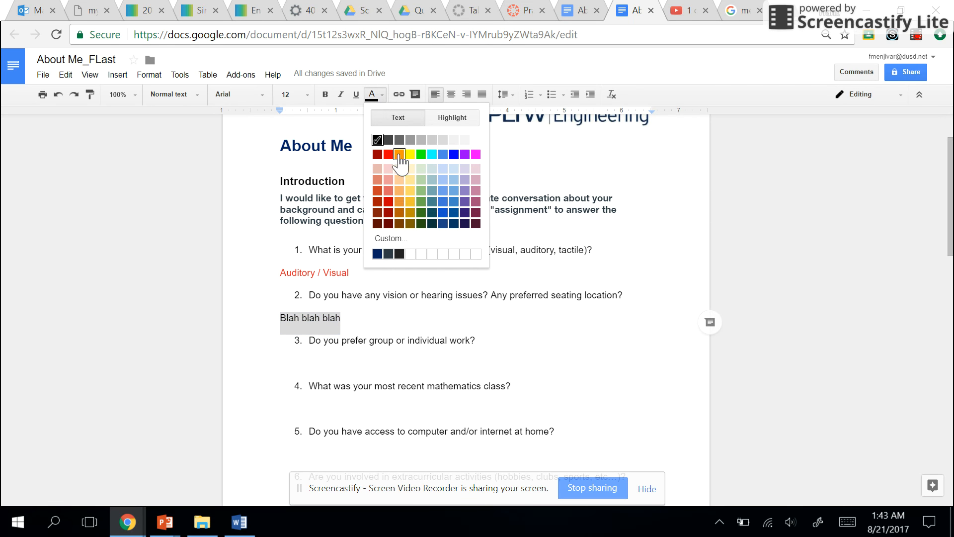
left_click(388, 154)
left_click(419, 297)
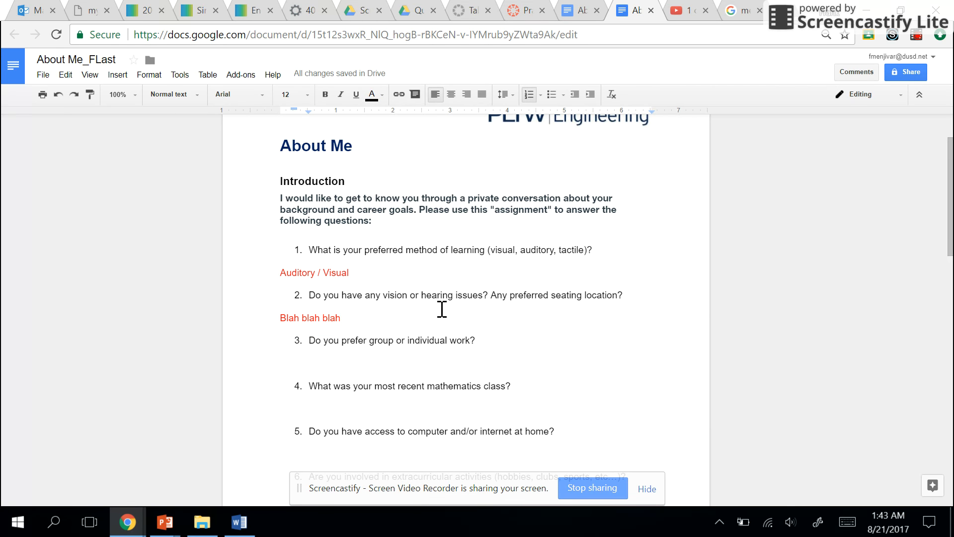
Look through the whole copied document, then return to the Canvas assignment page and review its question list.
scroll(442, 309, "up", 2)
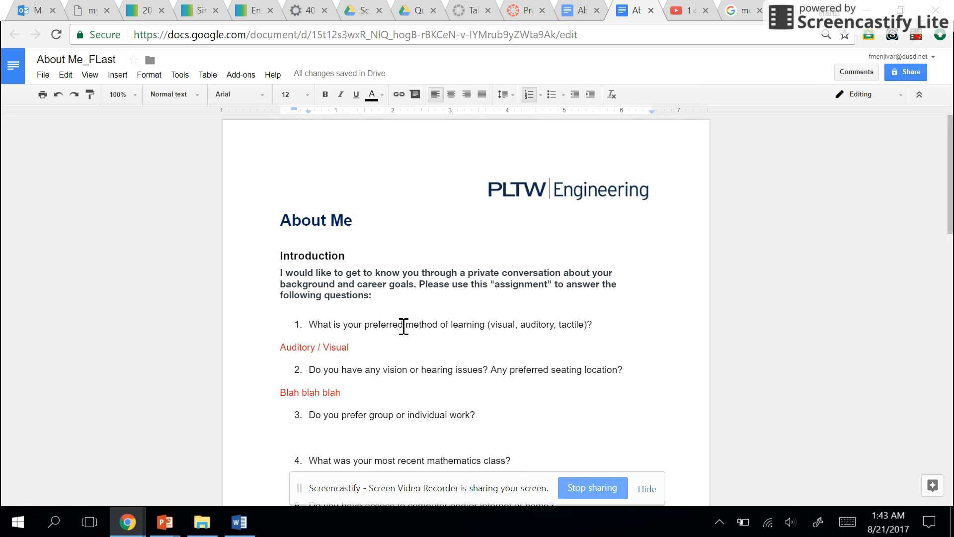
scroll(402, 328, "down", 16)
scroll(396, 322, "up", 15)
left_click(520, 18)
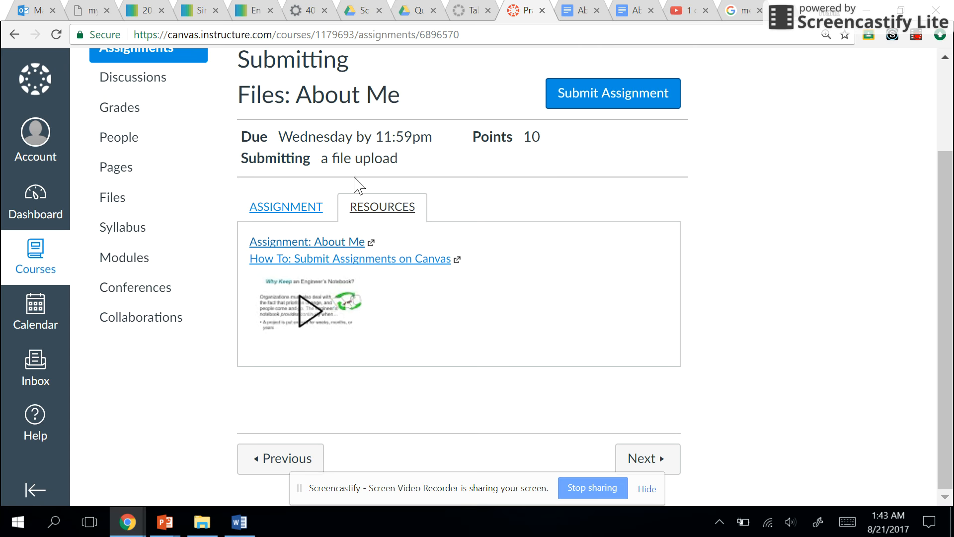
left_click(313, 204)
scroll(464, 232, "down", 2)
scroll(479, 233, "down", 2)
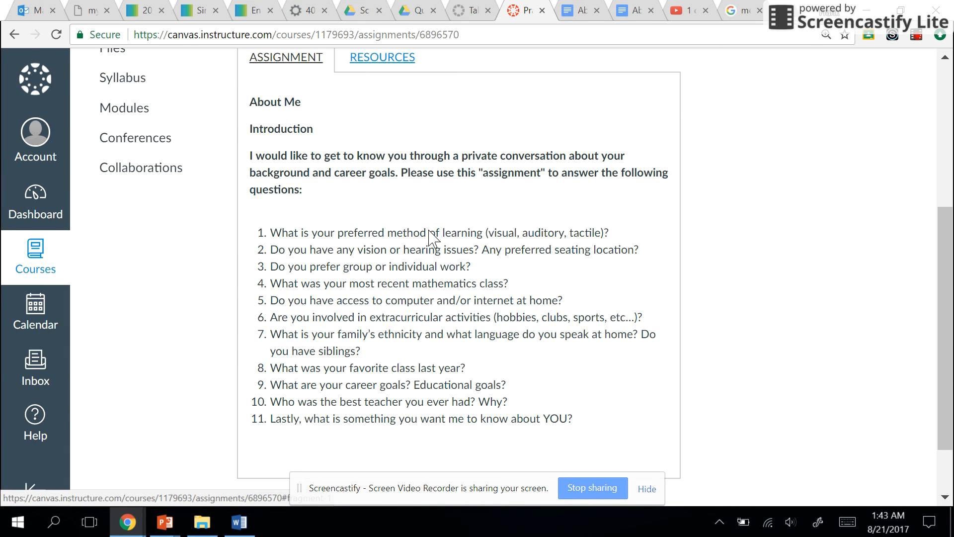
scroll(486, 240, "up", 5)
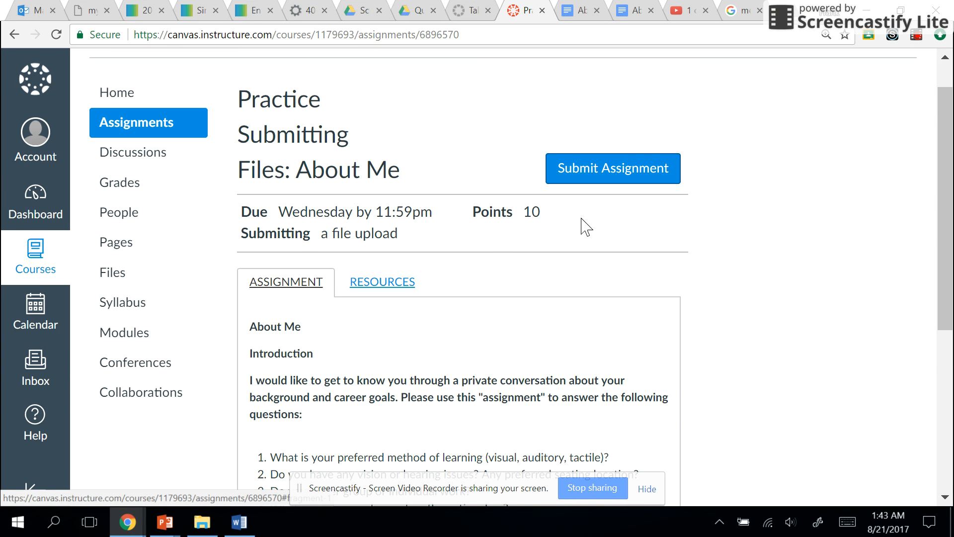
Start submitting the assignment as a Google Doc and try to authorize Google Drive access, choosing to stay on the page.
left_click(607, 172)
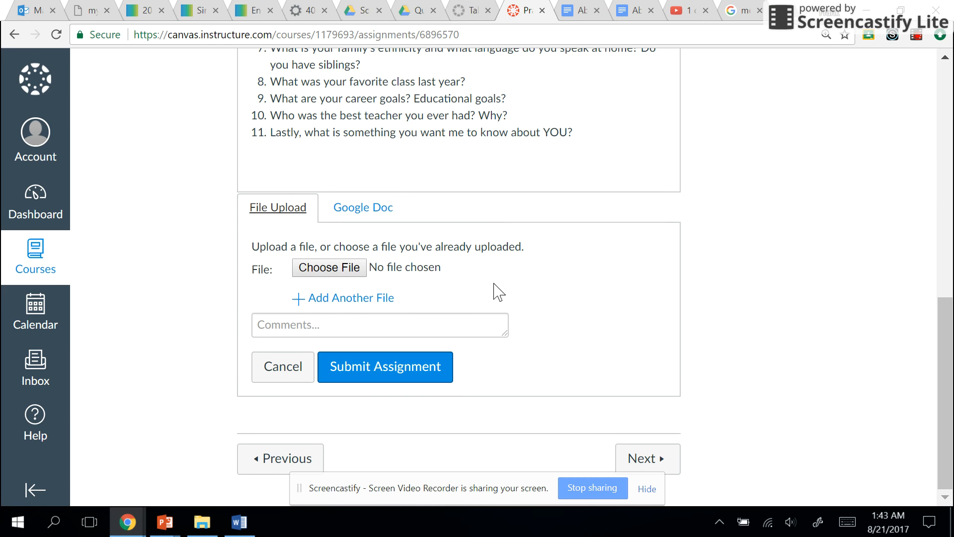
left_click(377, 222)
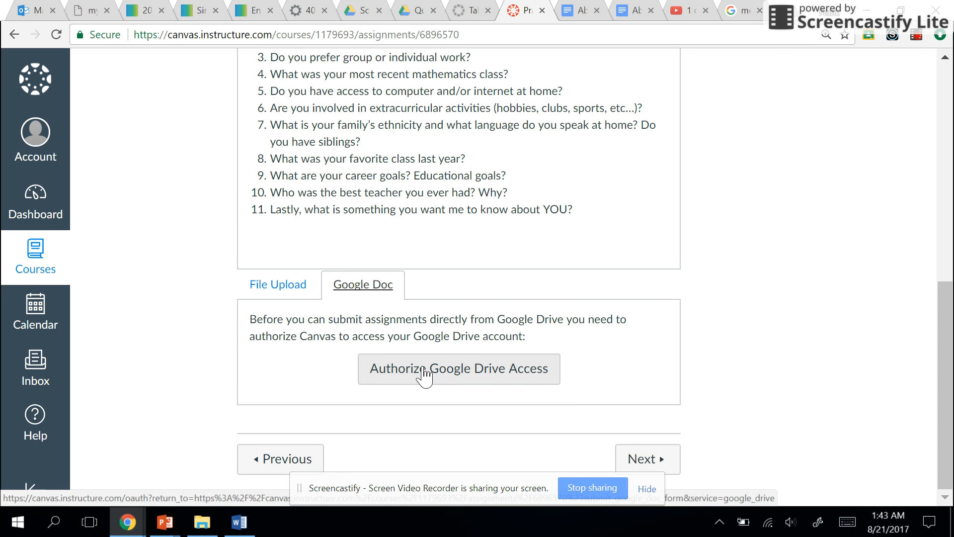
left_click(424, 376)
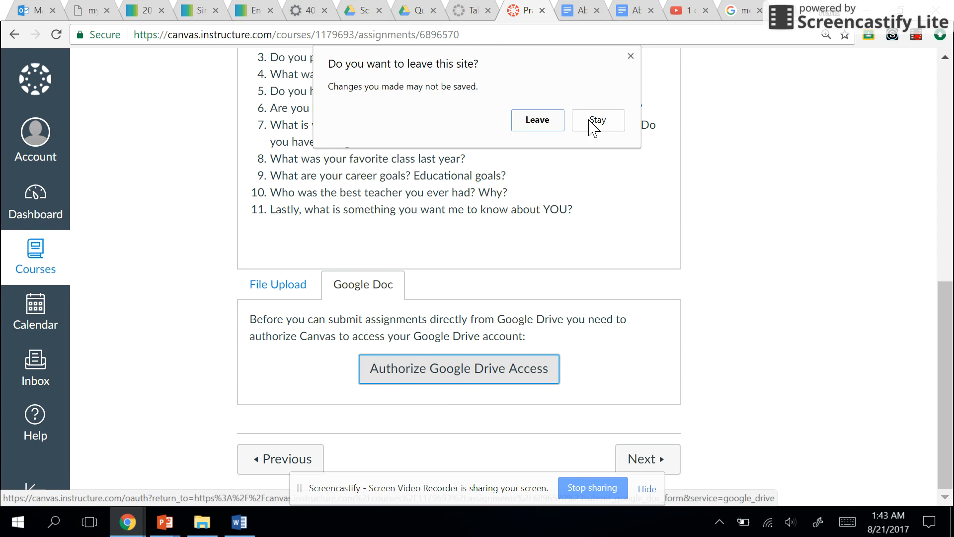
left_click(607, 121)
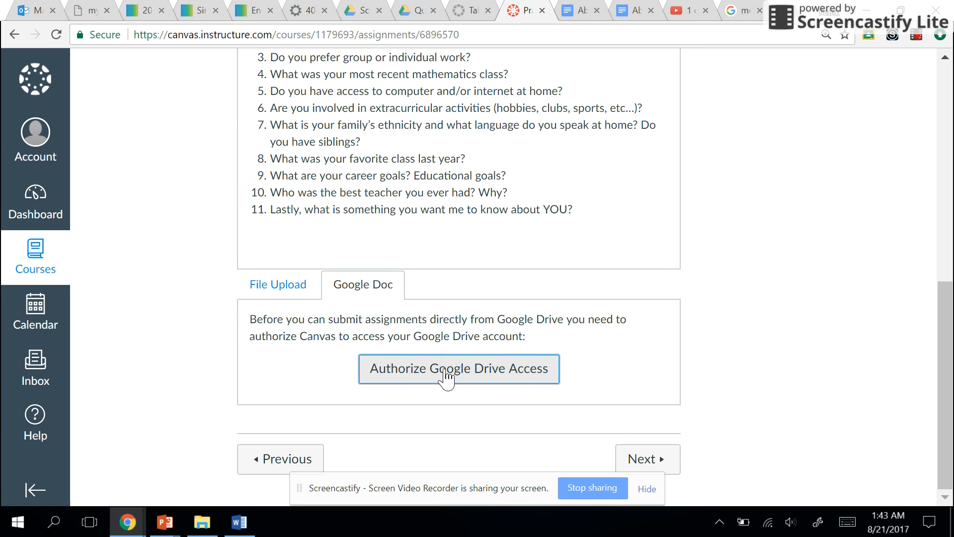
Authorize Canvas to access Google Drive, using the signed-in school Google account and allowing it to view and manage files.
left_click(446, 370)
left_click(542, 145)
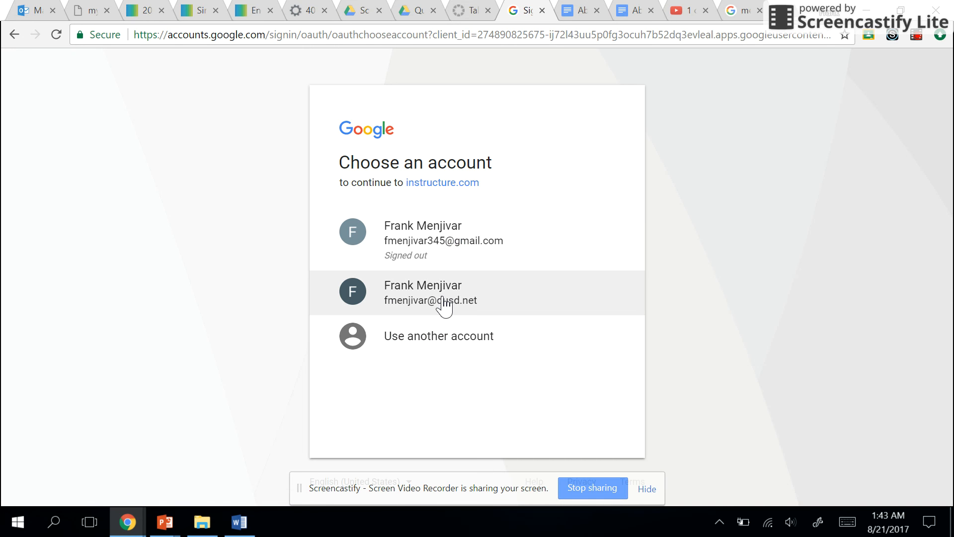
left_click(377, 303)
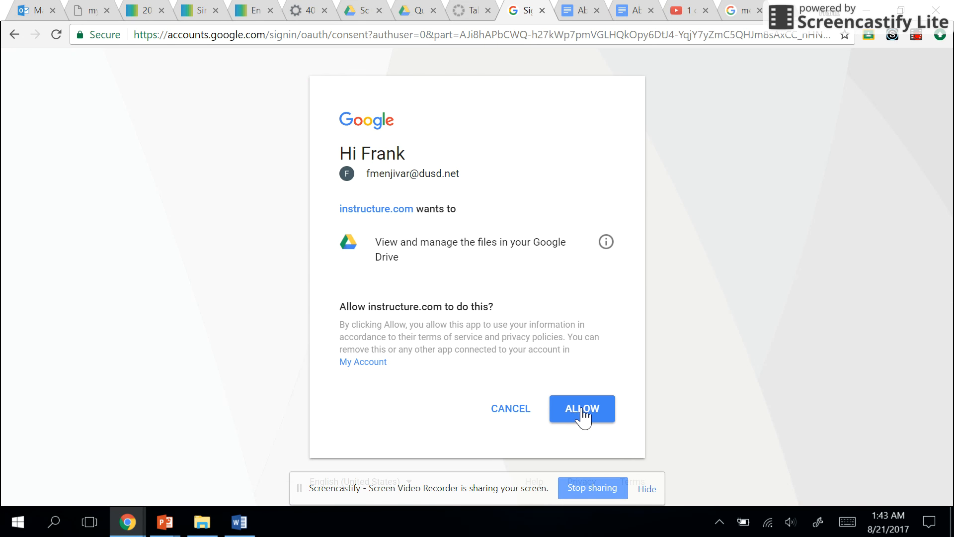
left_click(582, 413)
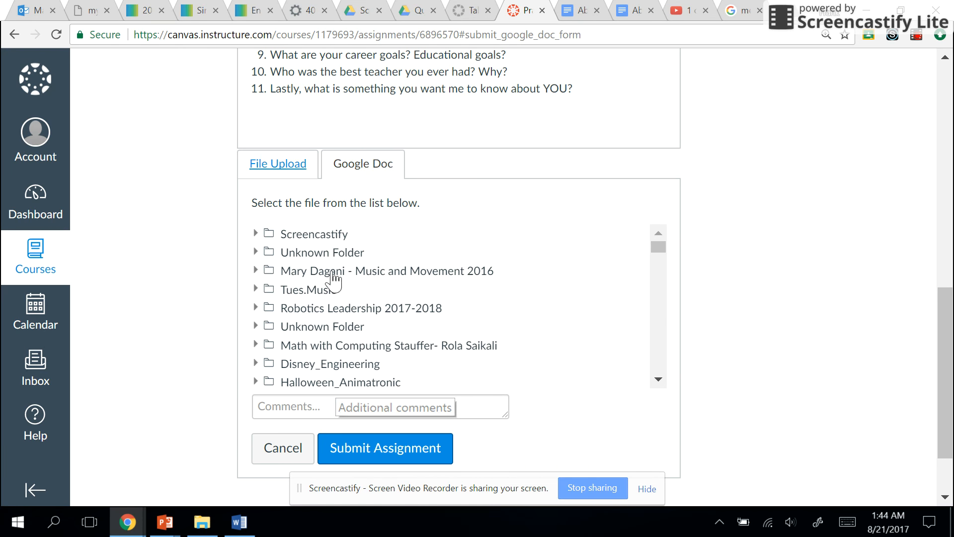
Choose the document "About Me_FLast" from the Google Drive file list and submit it for the assignment.
scroll(347, 260, "down", 5)
scroll(356, 270, "down", 10)
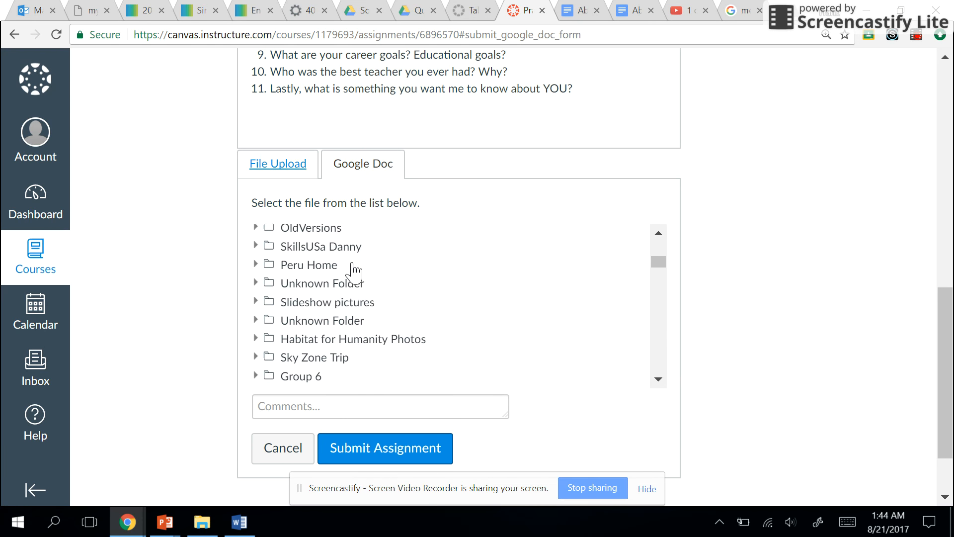
scroll(356, 271, "down", 10)
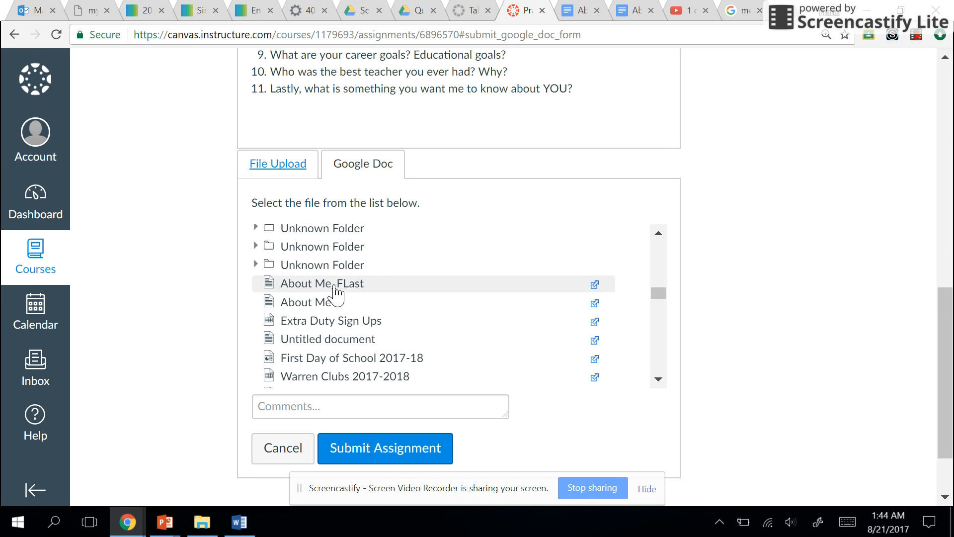
left_click(334, 287)
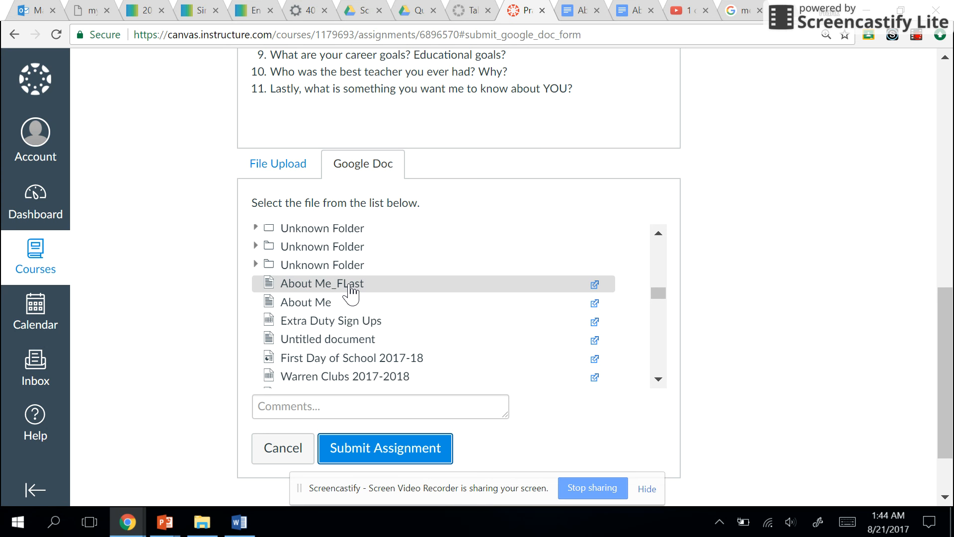
left_click(392, 449)
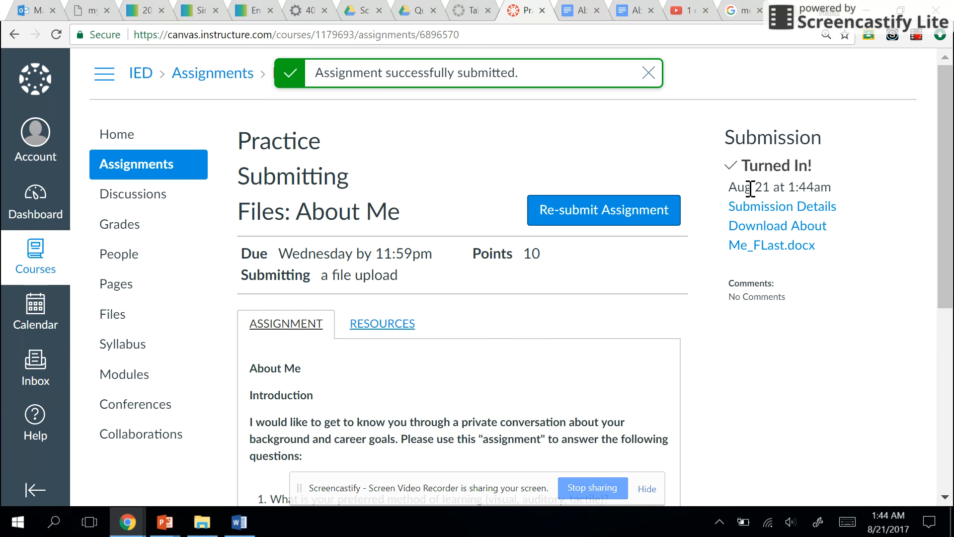
Check the date and time under the submission status, and look over the assignment page.
left_click_drag(736, 188, 837, 189)
left_click(838, 189)
left_click_drag(730, 189, 838, 197)
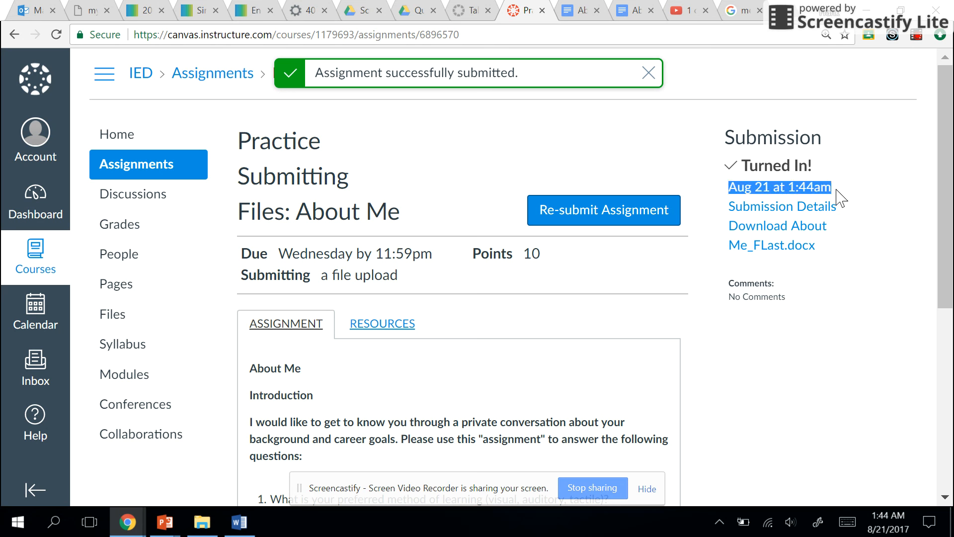
left_click(844, 200)
scroll(799, 298, "down", 7)
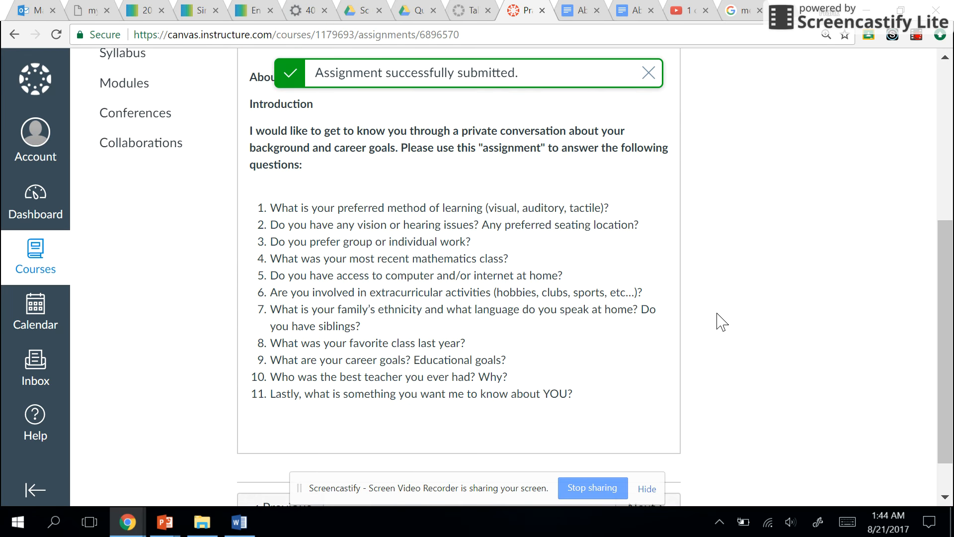
scroll(720, 322, "up", 7)
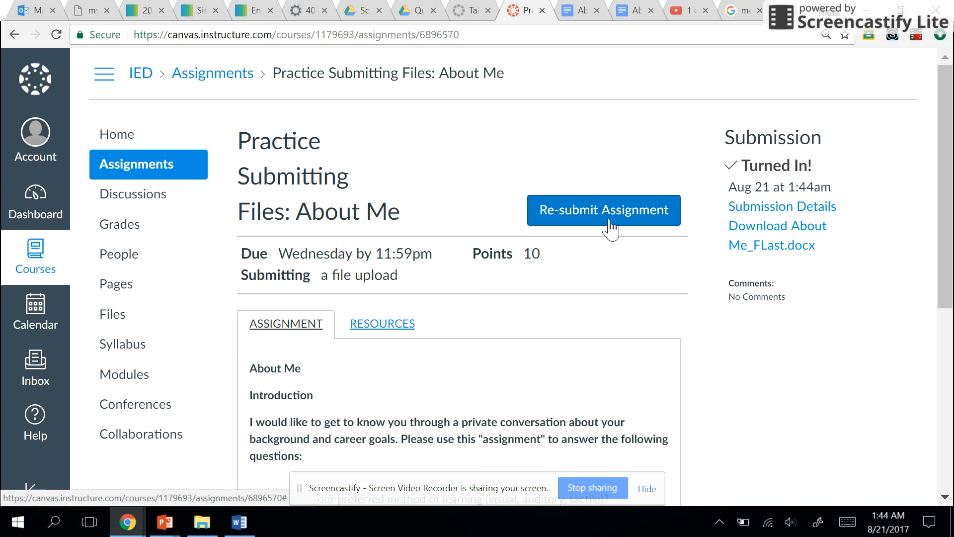
Open the re-submission form with the Google Doc option, and return to the assignment's submission status.
left_click(589, 223)
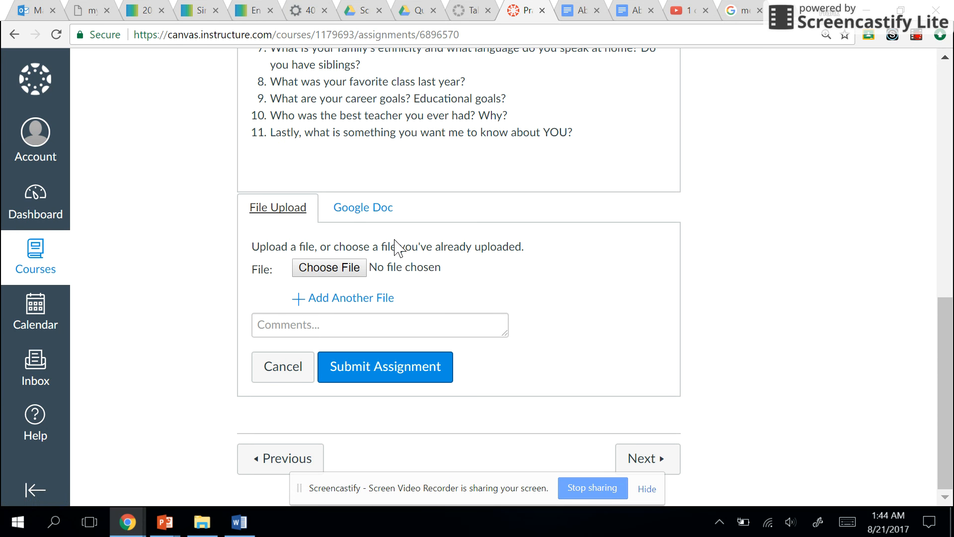
left_click(363, 207)
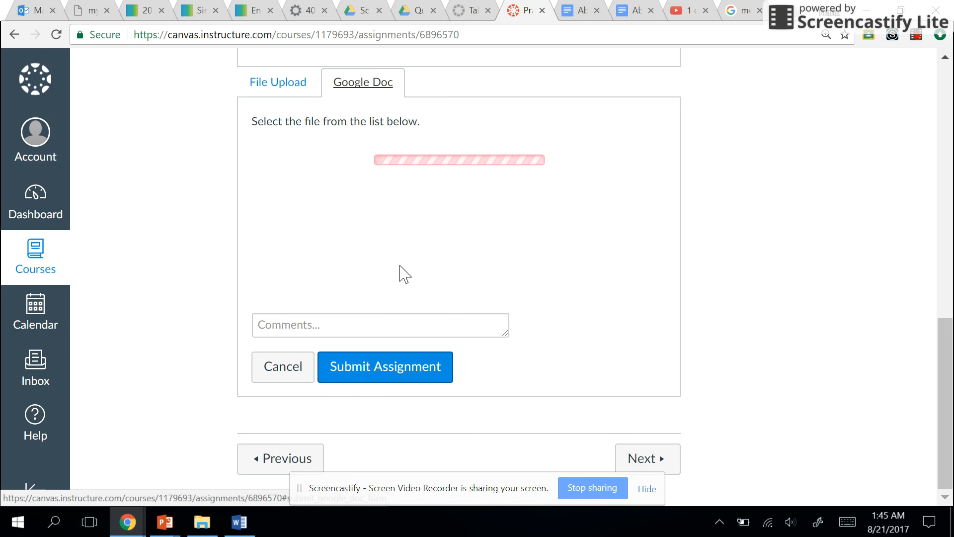
scroll(357, 259, "down", 1)
scroll(356, 258, "down", 3)
scroll(363, 251, "up", 10)
scroll(389, 229, "up", 8)
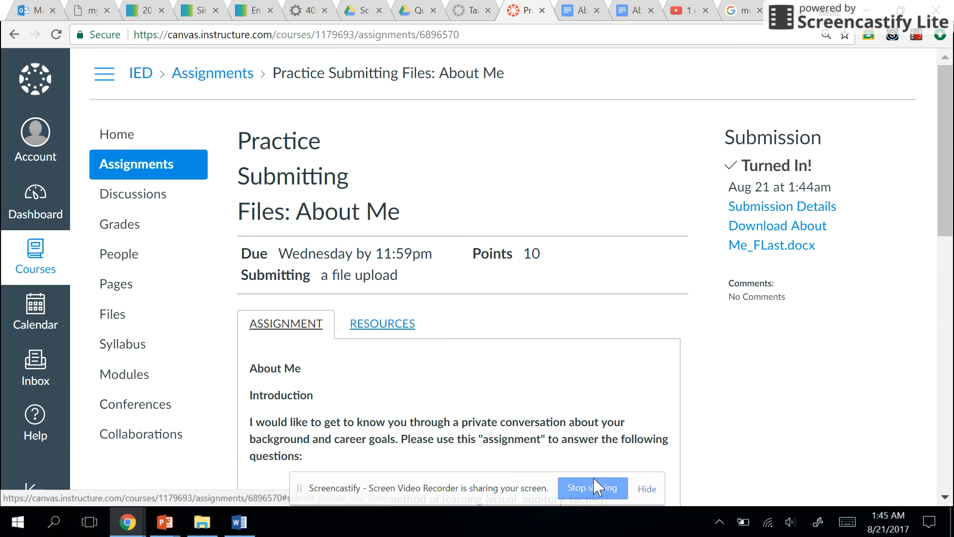